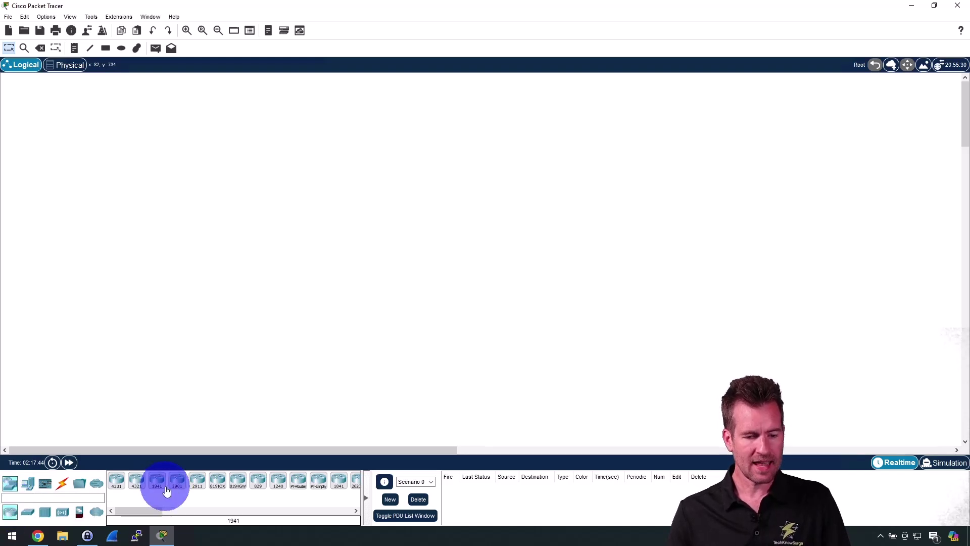
Place a 2901 router, a 2960 switch below it, and a PC below the switch
{"action": "left_click_drag", "start_coordinate": [174, 487], "coordinate": [211, 201]}
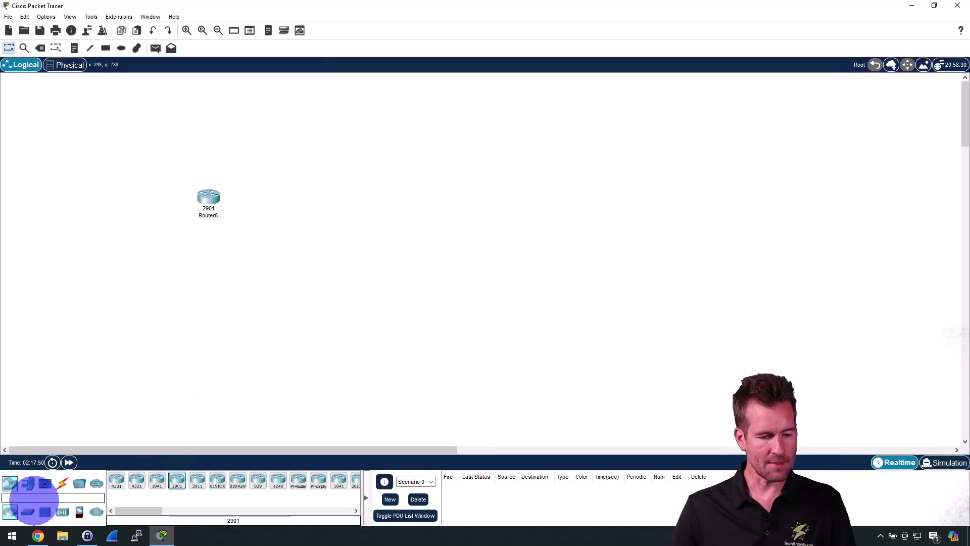
{"action": "left_click", "coordinate": [28, 512]}
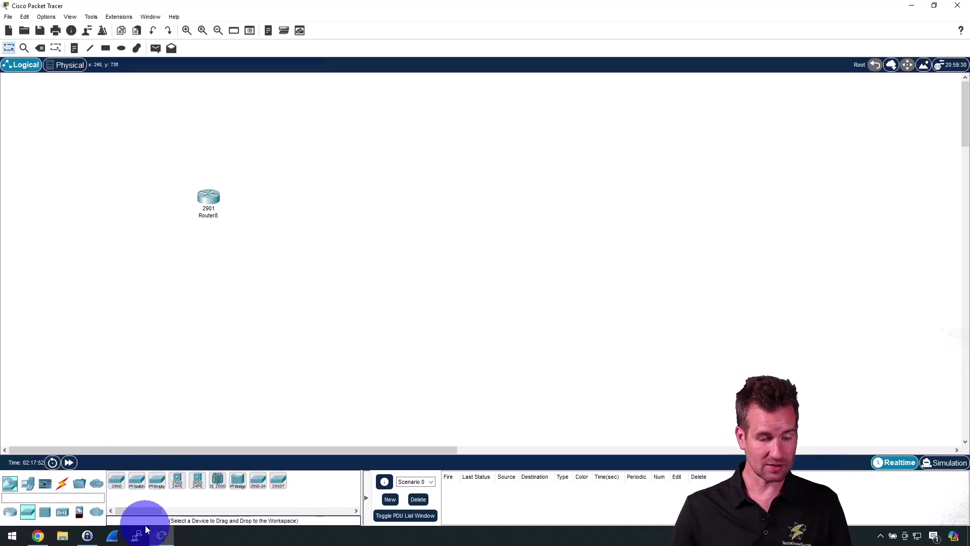
{"action": "left_click_drag", "start_coordinate": [121, 481], "coordinate": [210, 264]}
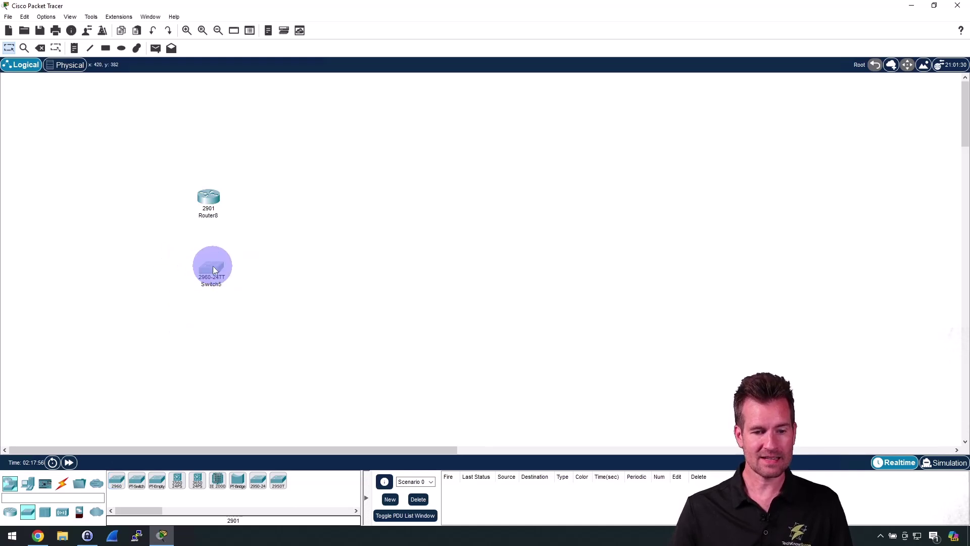
{"action": "left_click", "coordinate": [62, 486]}
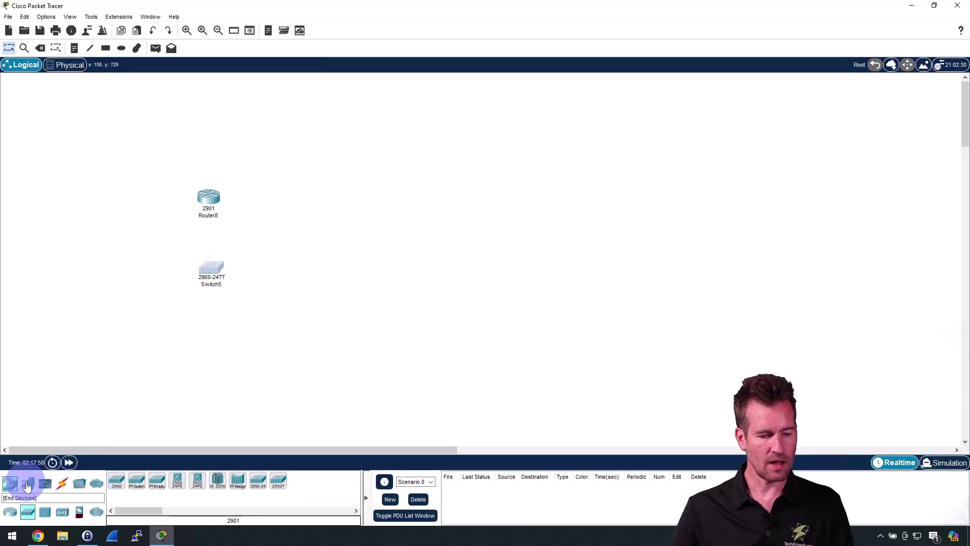
{"action": "left_click", "coordinate": [28, 483]}
{"action": "left_click_drag", "start_coordinate": [114, 481], "coordinate": [197, 342]}
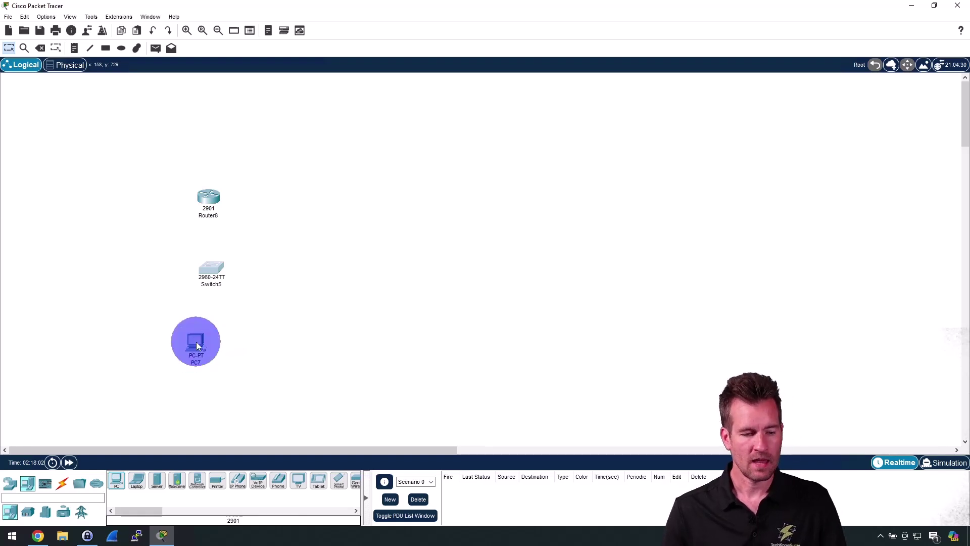
Connect PC7 to Switch5 using the Automatically Choose Connection Type cable
{"action": "left_click", "coordinate": [62, 487]}
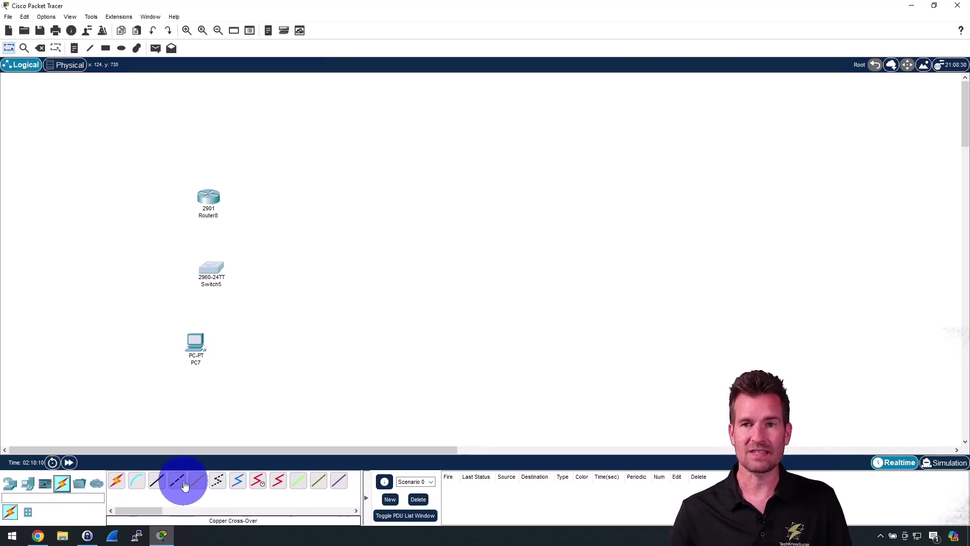
{"action": "left_click", "coordinate": [114, 485]}
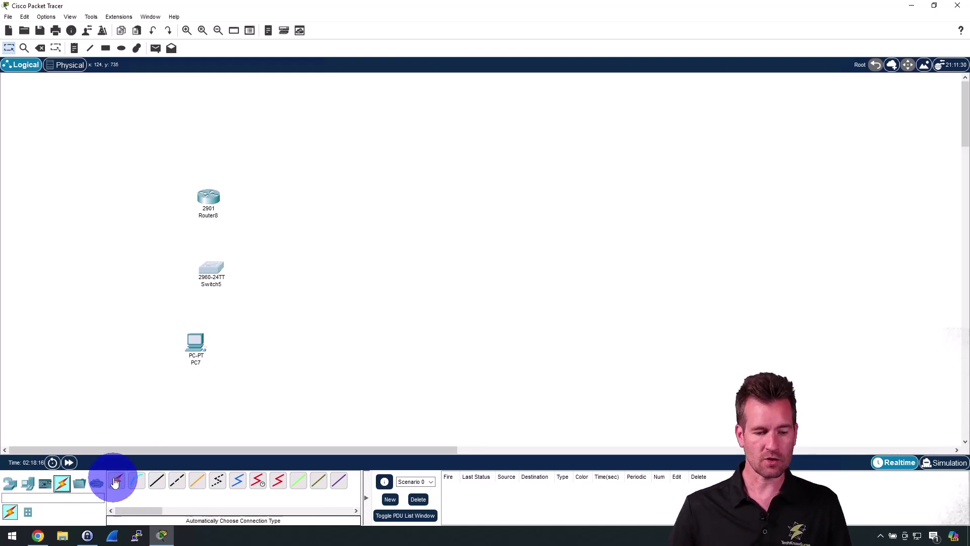
{"action": "left_click", "coordinate": [194, 342]}
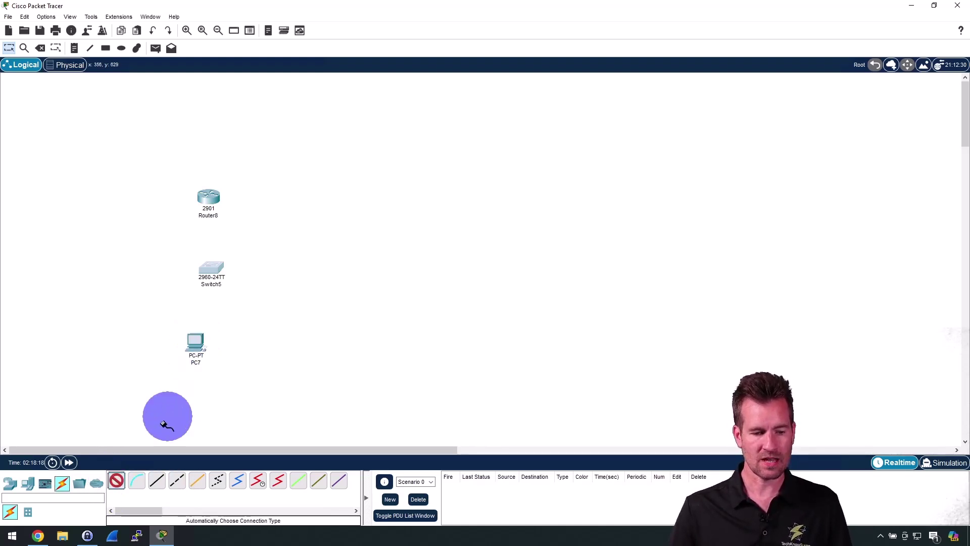
{"action": "left_click", "coordinate": [199, 343]}
{"action": "left_click", "coordinate": [215, 272]}
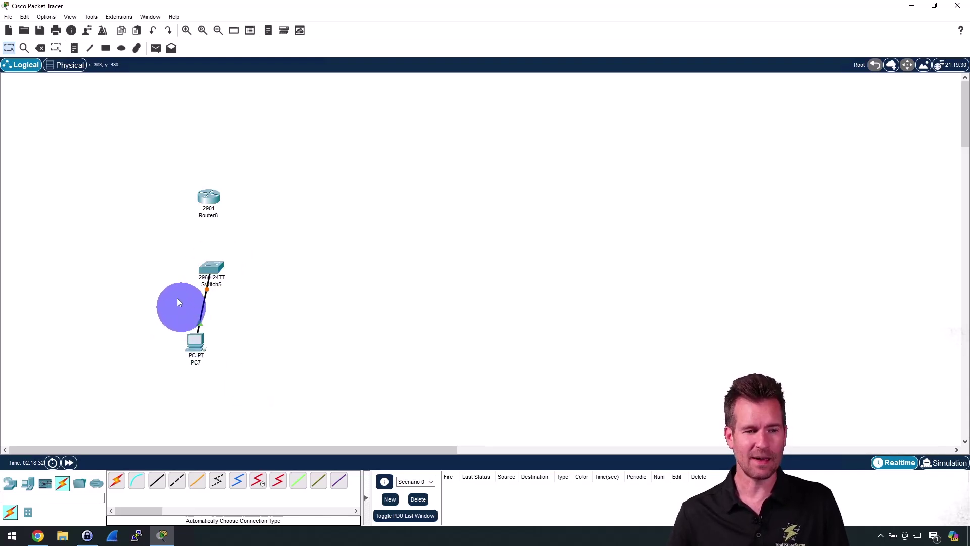
Delete the PC7–Switch5 cable, then select a Console cable and cancel it
{"action": "left_click", "coordinate": [40, 48]}
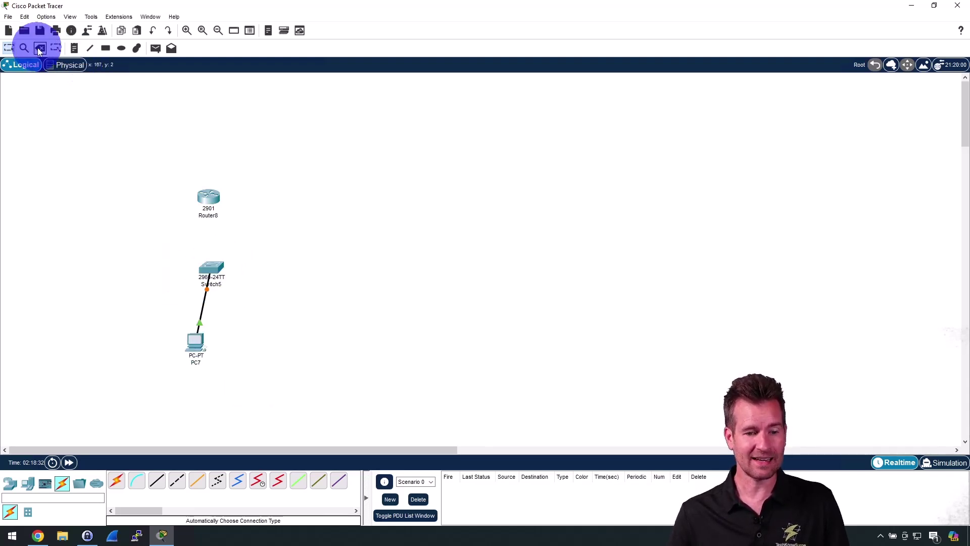
{"action": "left_click", "coordinate": [204, 290]}
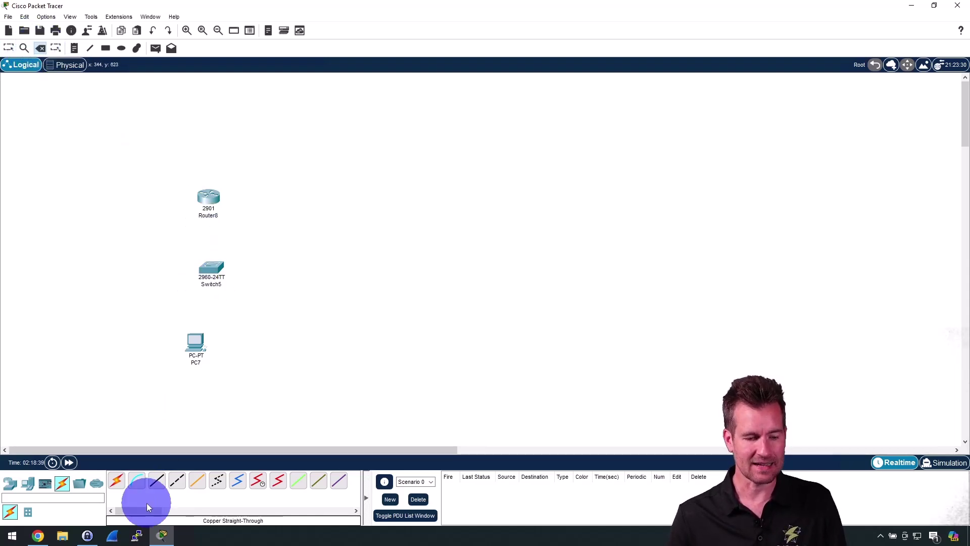
{"action": "left_click", "coordinate": [117, 482]}
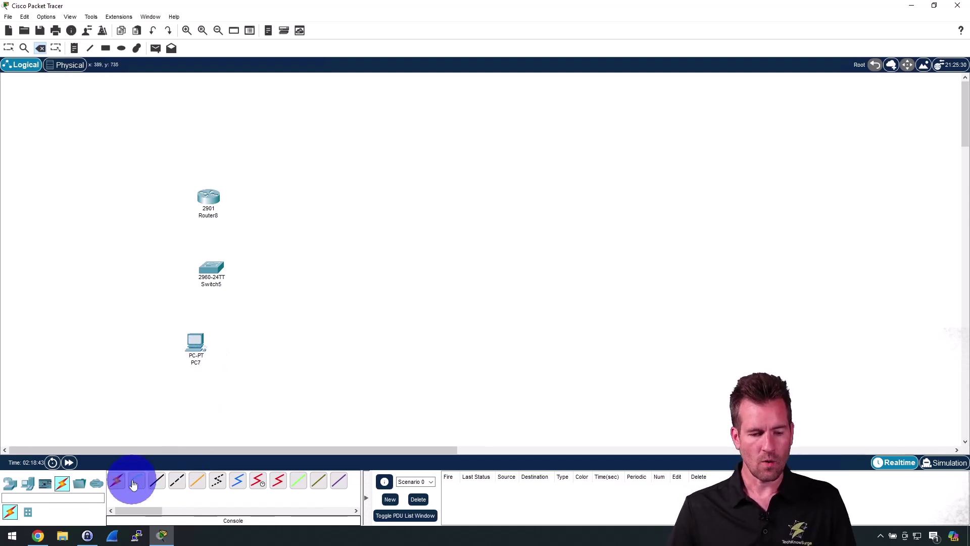
{"action": "mouse_move", "coordinate": [134, 484]}
{"action": "left_mouse_down"}
{"action": "mouse_move", "coordinate": [143, 491]}
{"action": "mouse_move", "coordinate": [145, 479]}
{"action": "mouse_move", "coordinate": [136, 480]}
{"action": "left_mouse_up"}
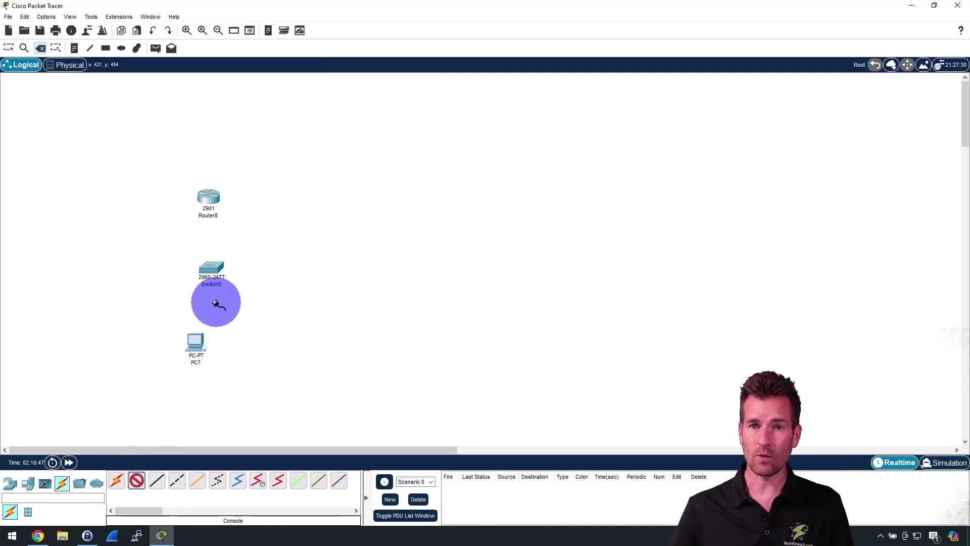
{"action": "left_click", "coordinate": [137, 485]}
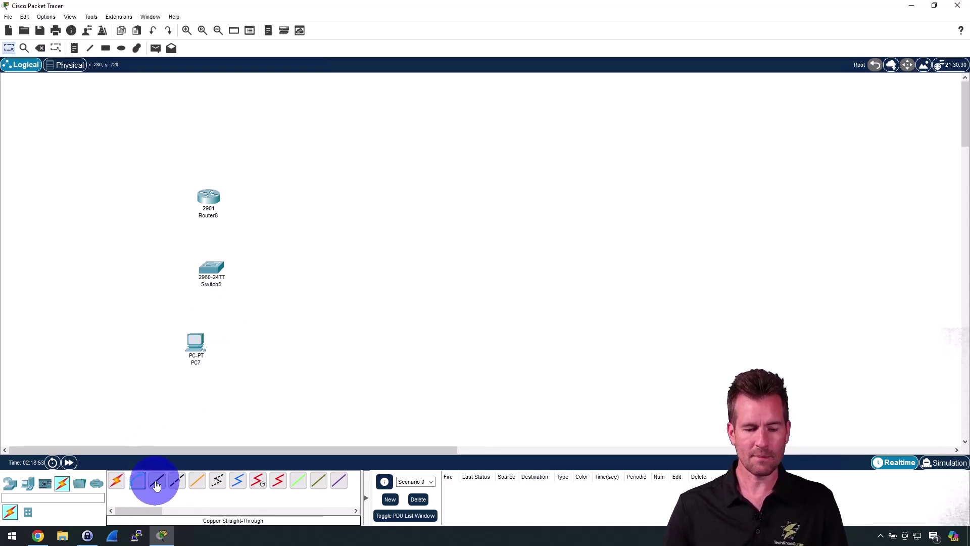
Cable PC7 FastEthernet0 to Switch5 FastEthernet0/7 with a copper straight-through cable
{"action": "left_click", "coordinate": [157, 484]}
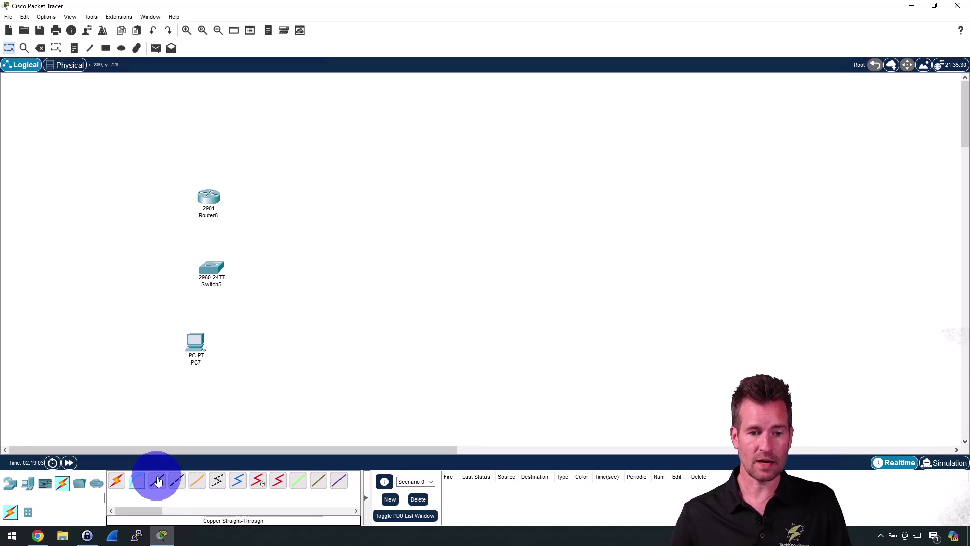
{"action": "left_click", "coordinate": [157, 481]}
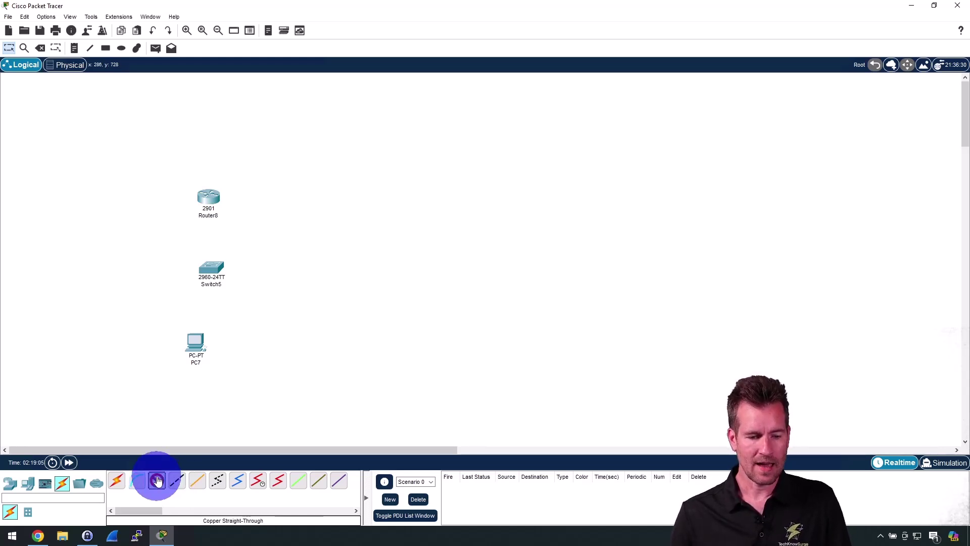
{"action": "left_click", "coordinate": [199, 345]}
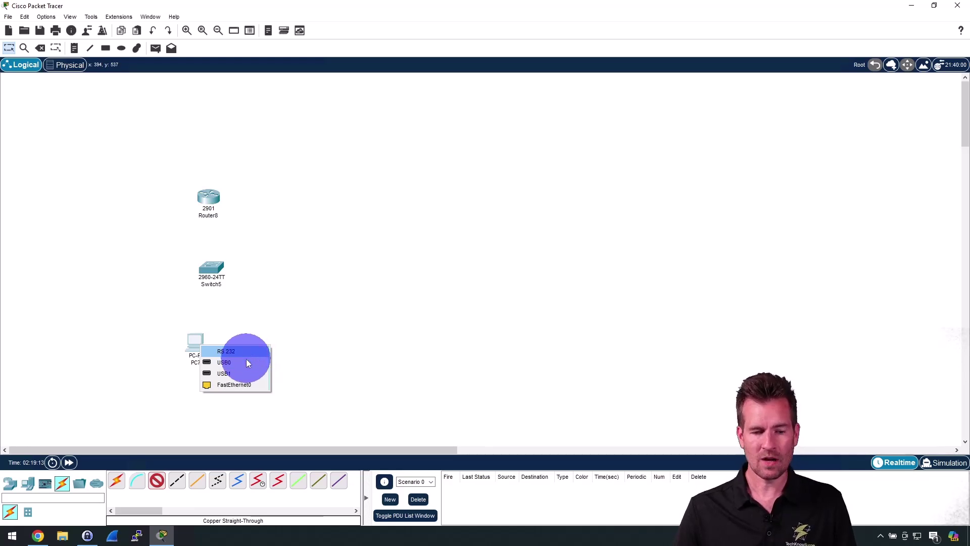
{"action": "left_click", "coordinate": [247, 384]}
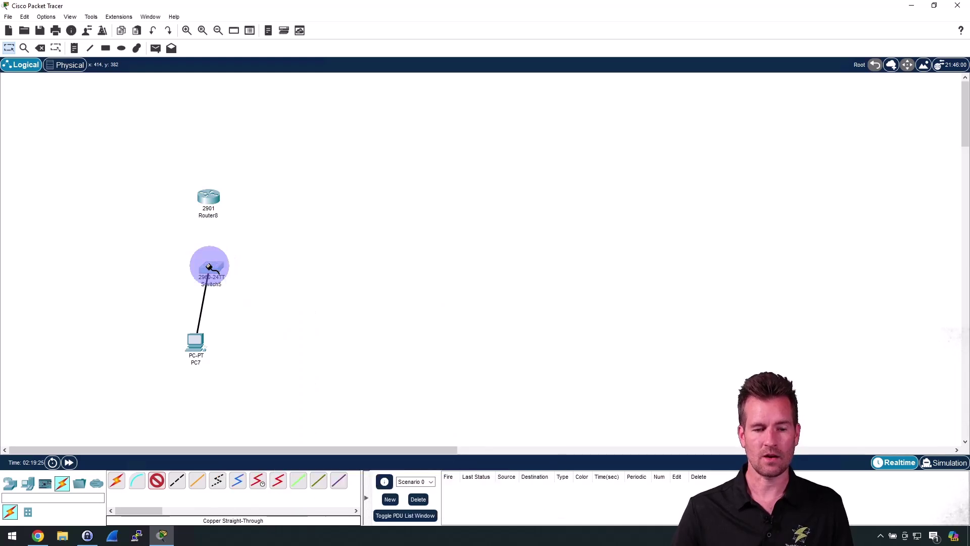
{"action": "left_click", "coordinate": [209, 266]}
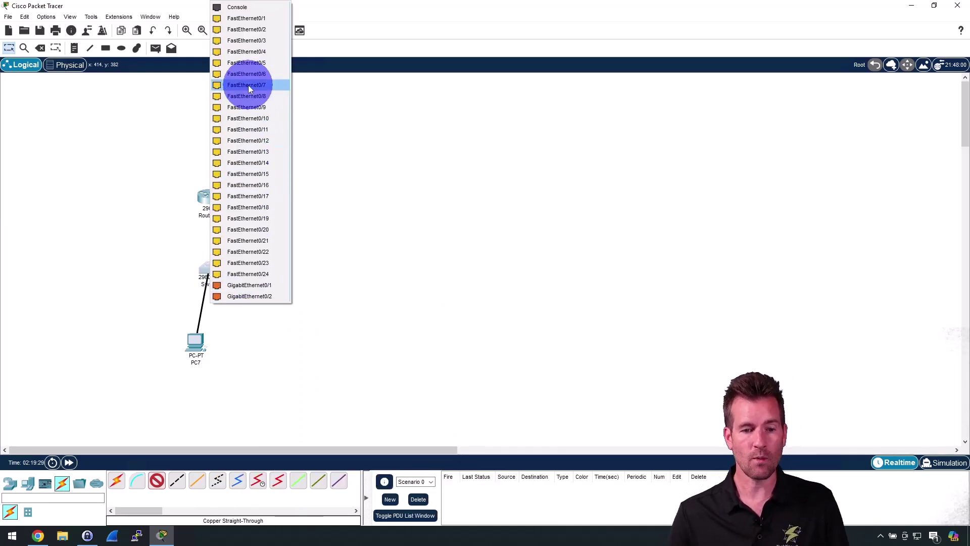
{"action": "left_click", "coordinate": [247, 147]}
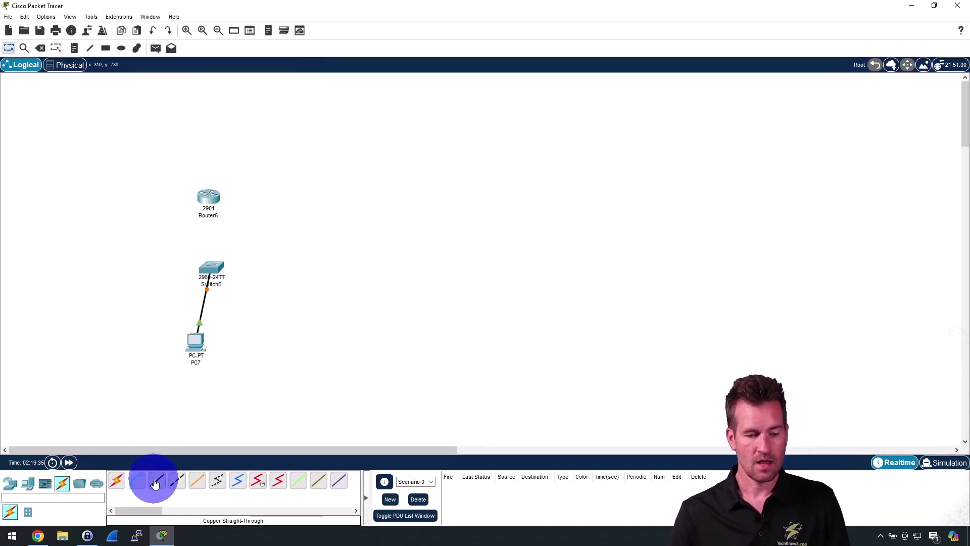
Cable Router8 GigabitEthernet0/0 to Switch5 GigabitEthernet0/1 with copper straight-through
{"action": "left_click", "coordinate": [211, 196]}
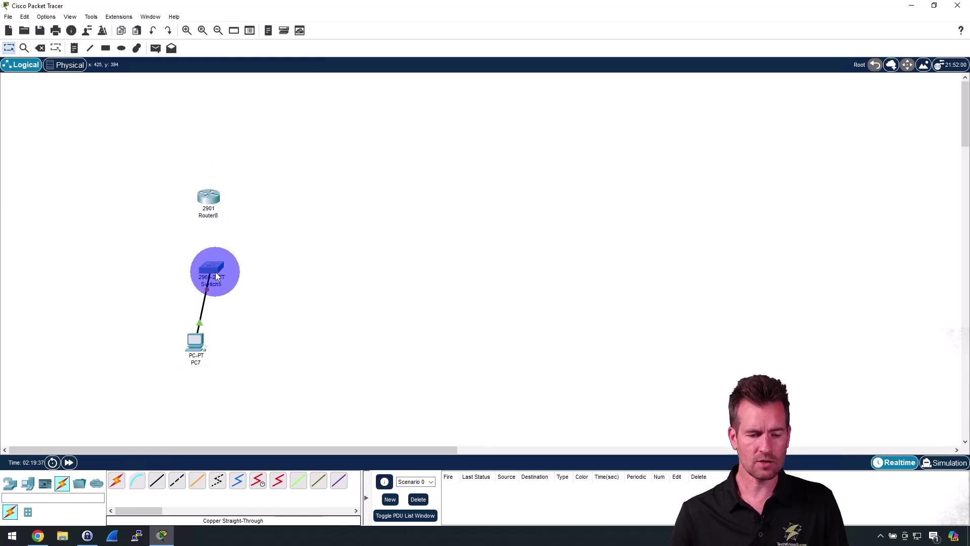
{"action": "left_click", "coordinate": [166, 484]}
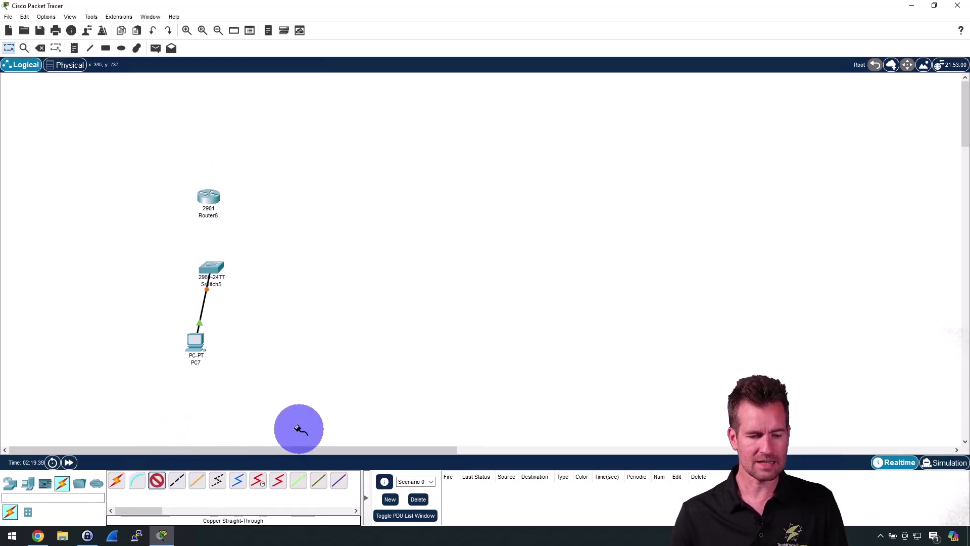
{"action": "left_click", "coordinate": [210, 197]}
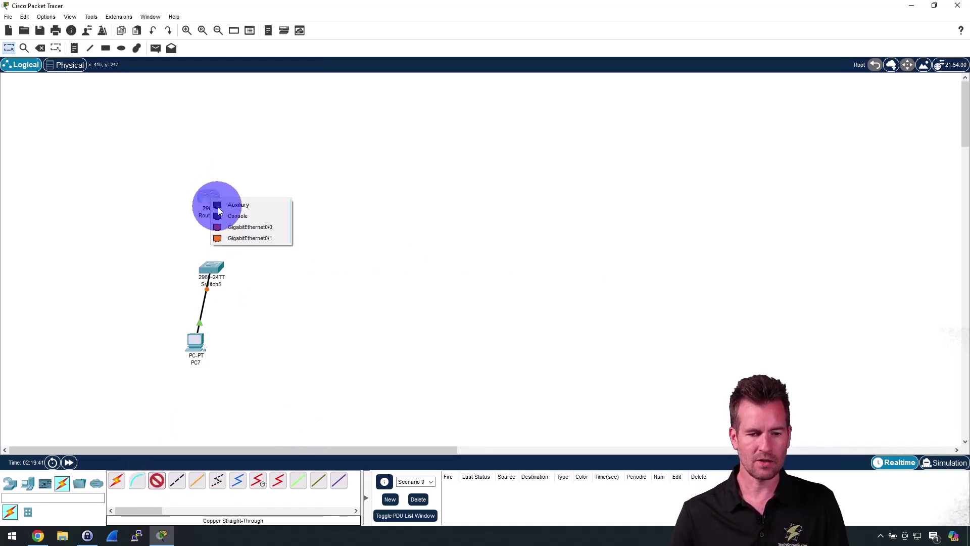
{"action": "left_click", "coordinate": [278, 230]}
{"action": "left_click", "coordinate": [215, 274]}
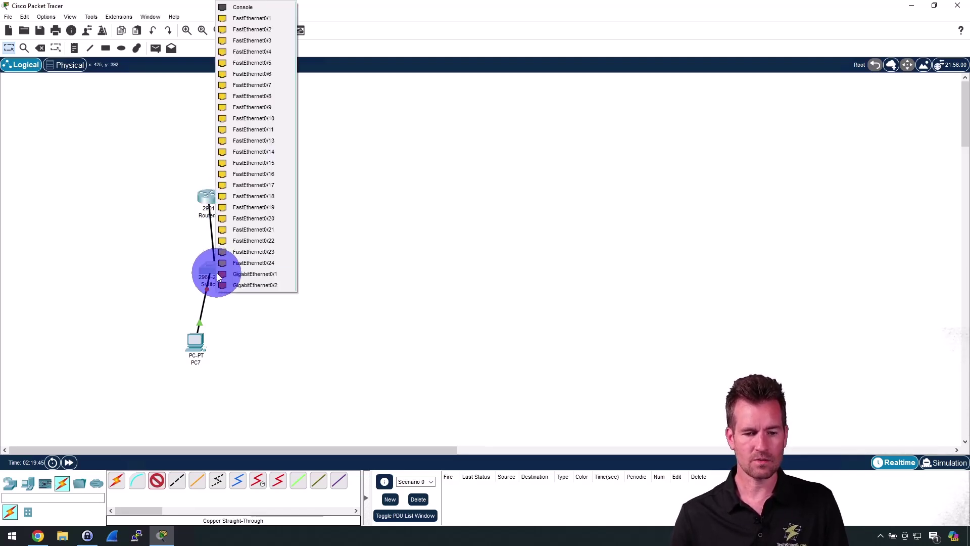
{"action": "left_click", "coordinate": [265, 275]}
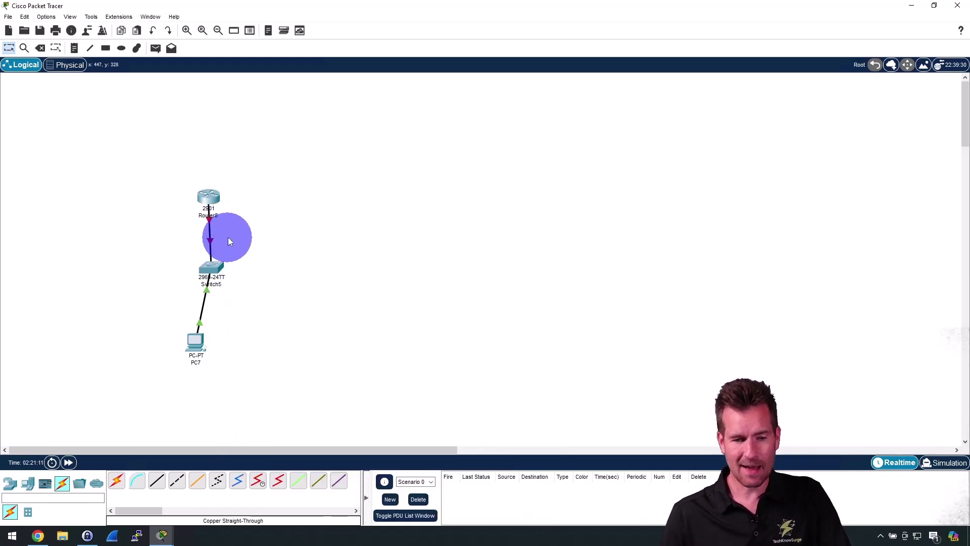
{"action": "mouse_move", "coordinate": [212, 200]}
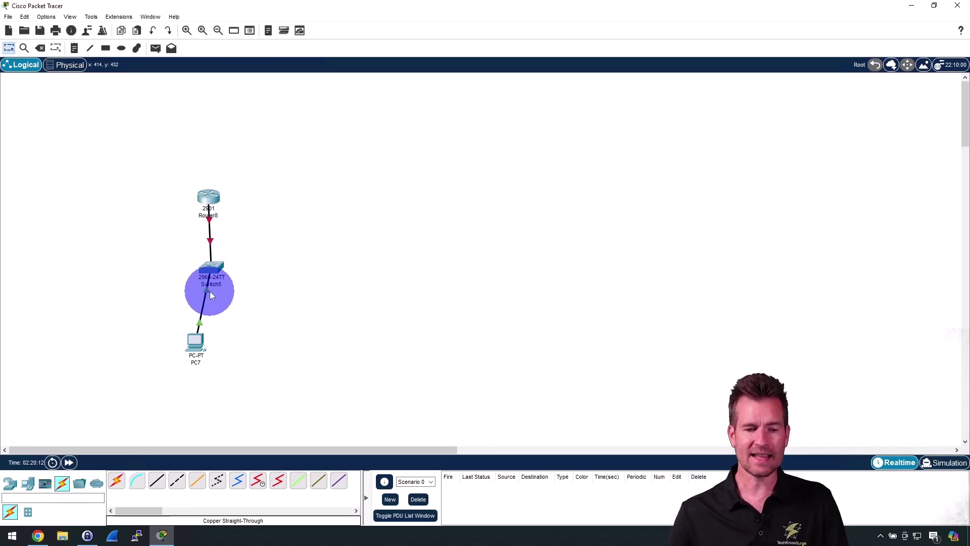
Re-plug PC7's cable into Switch5 FastEthernet0/21
{"action": "left_click_drag", "start_coordinate": [208, 290], "coordinate": [224, 274]}
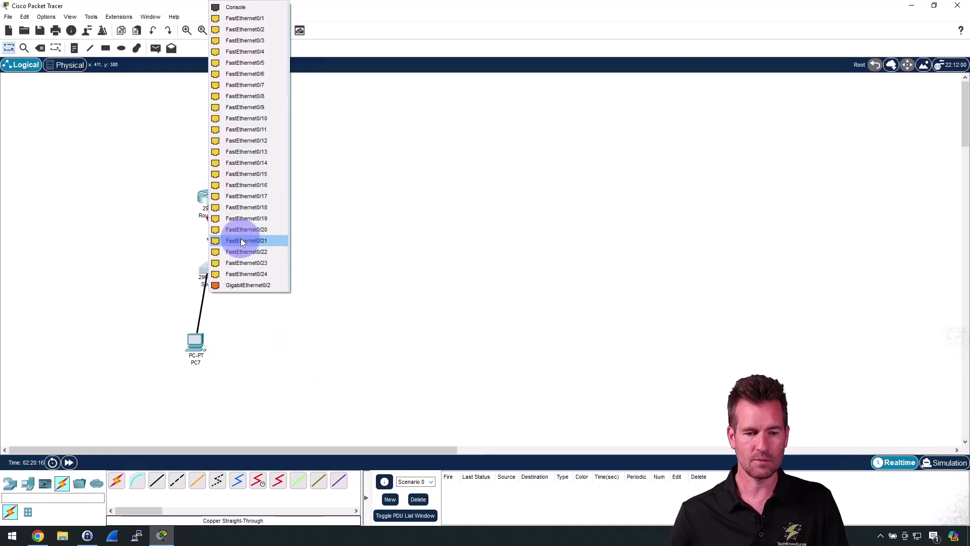
{"action": "left_click", "coordinate": [221, 223]}
{"action": "left_click", "coordinate": [209, 217]}
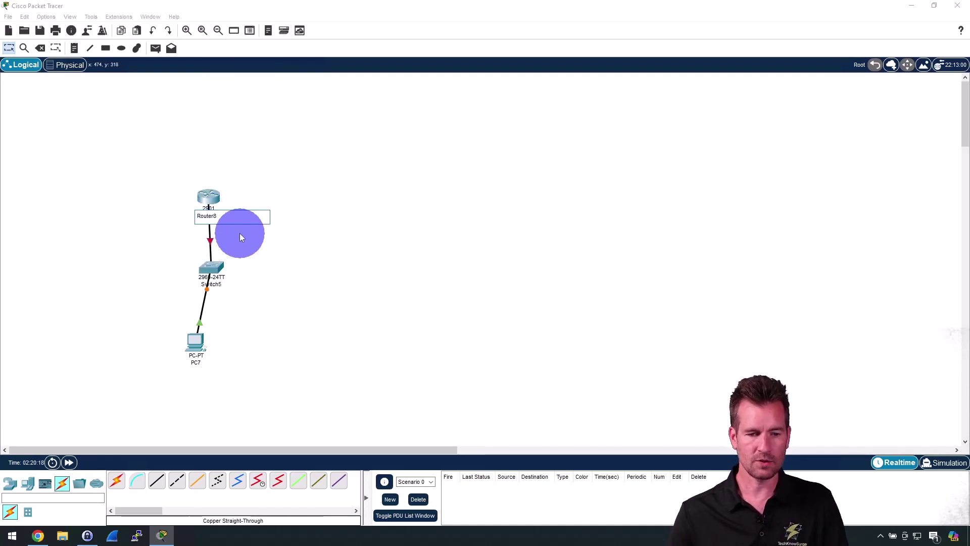
Reconnect the switch cable's loose end to Router8 GigabitEthernet0/0
{"action": "left_click", "coordinate": [212, 208]}
{"action": "left_click_drag", "start_coordinate": [209, 222], "coordinate": [264, 194]}
{"action": "left_click", "coordinate": [212, 197]}
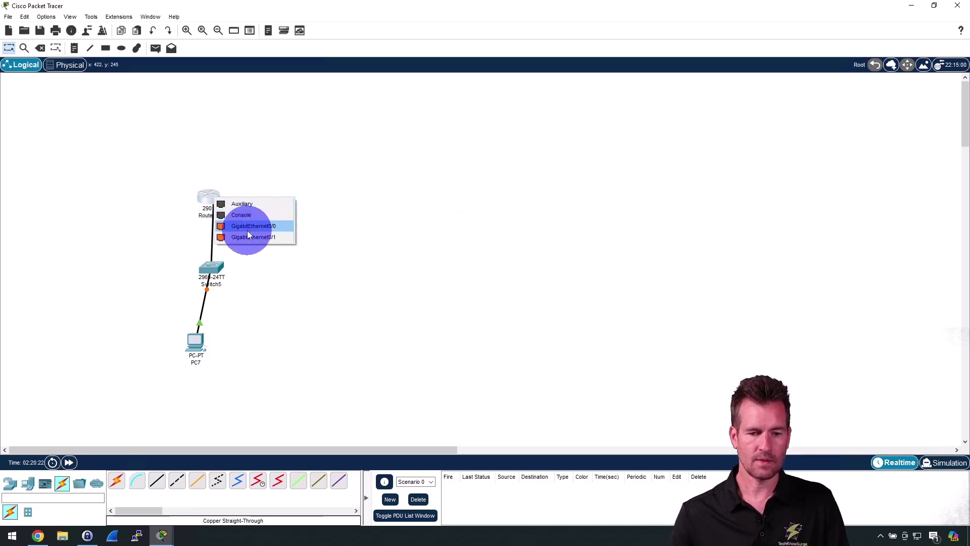
{"action": "left_click", "coordinate": [247, 230]}
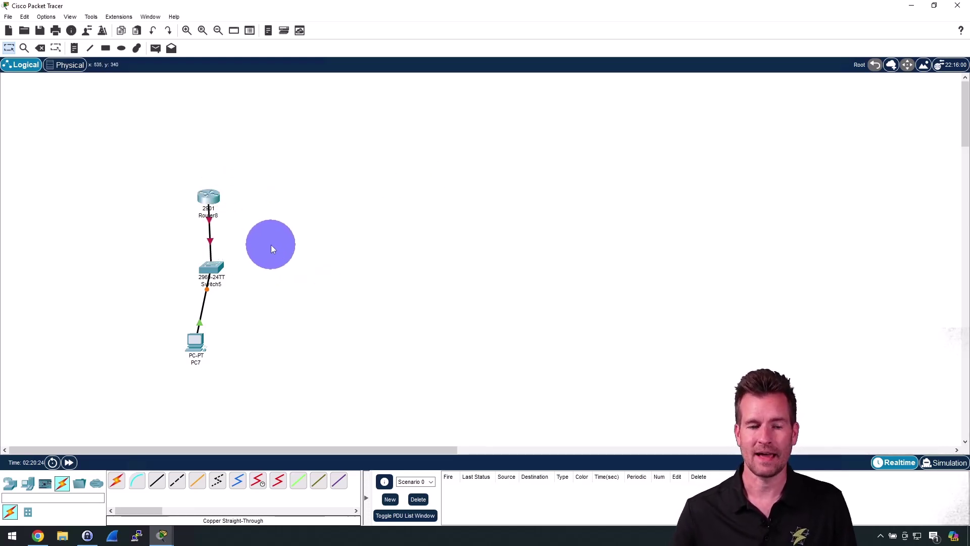